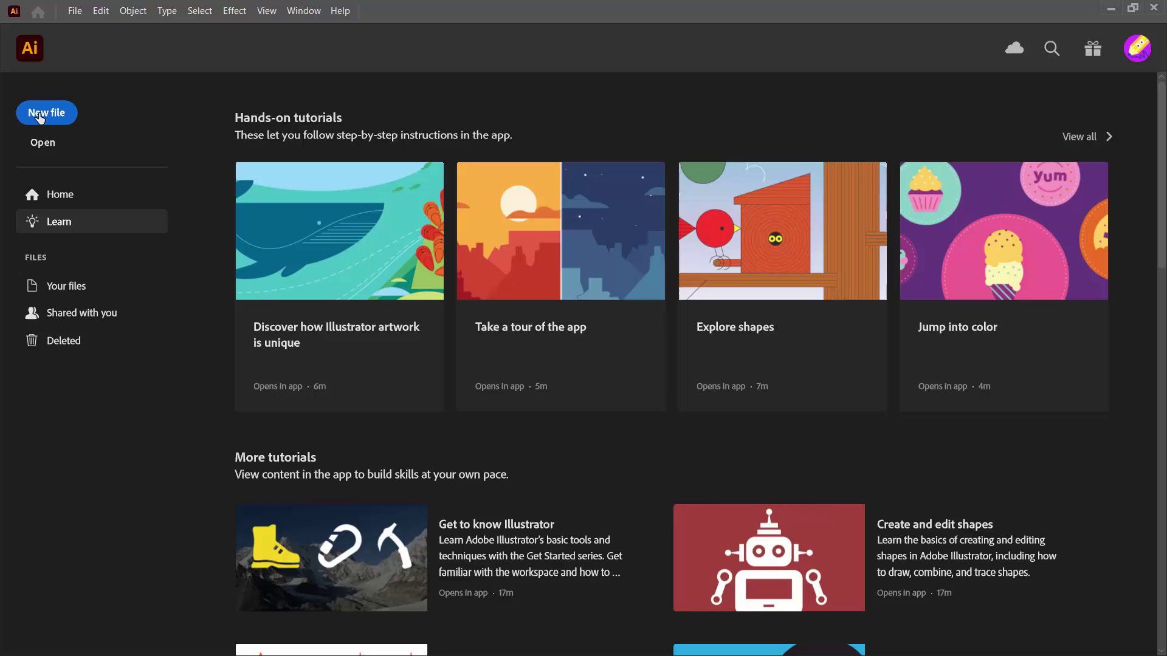
Create a new document from the Web 1000 × 1000 px preset.
{"action": "left_click", "coordinate": [40, 115]}
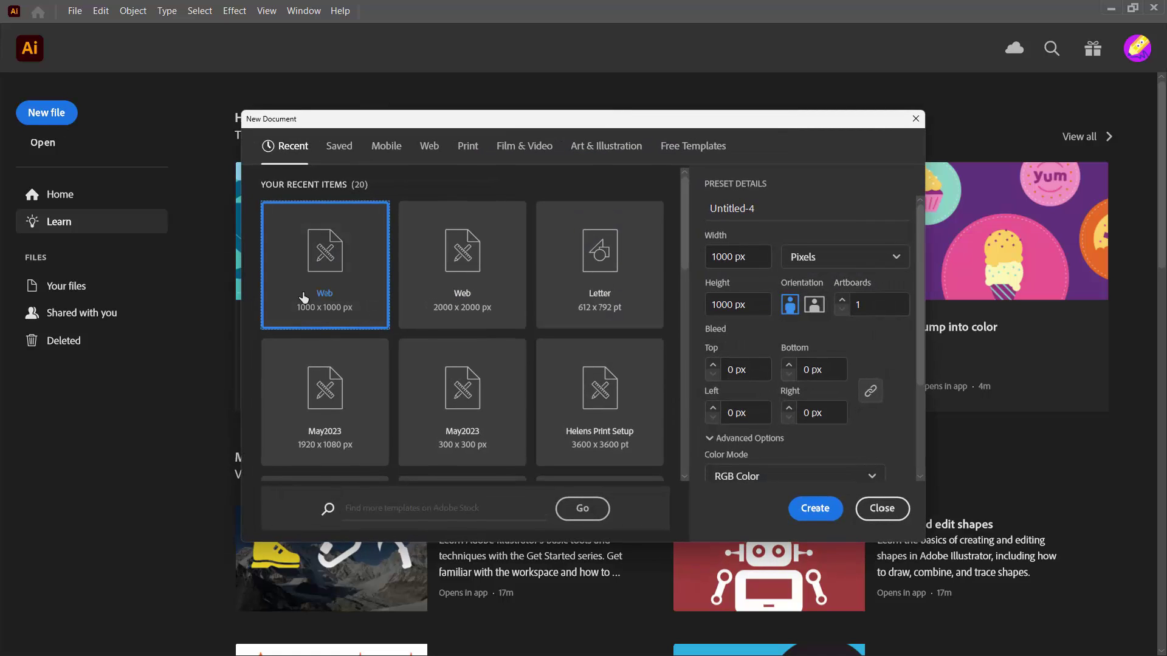
{"action": "left_click", "coordinate": [804, 512]}
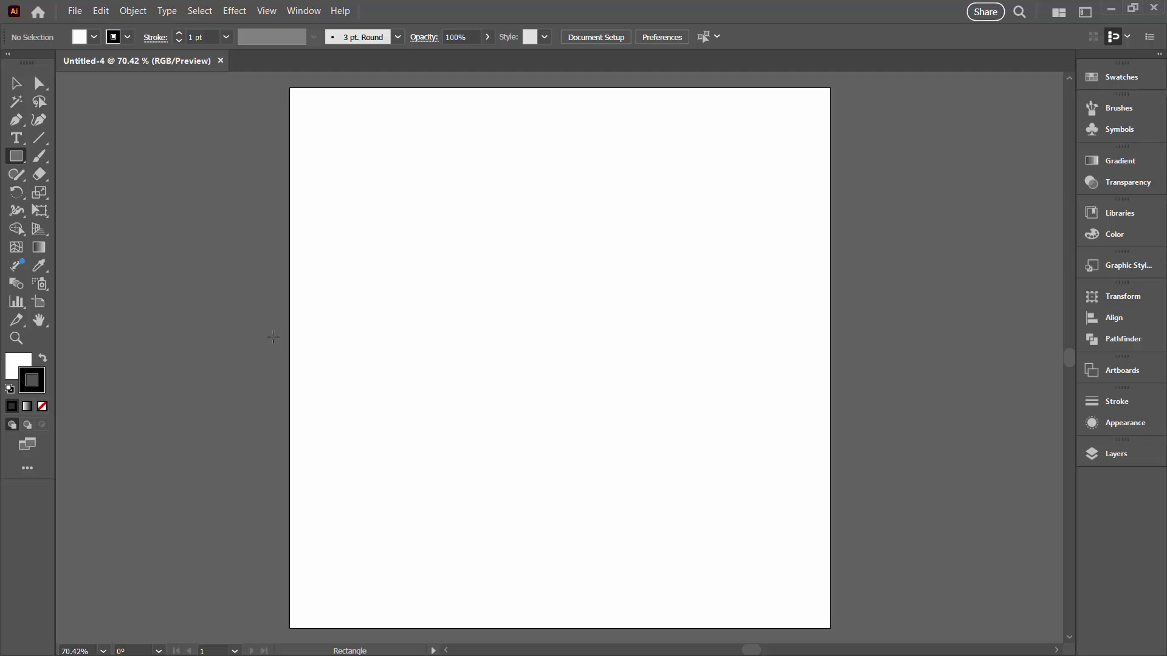
Set the fill to teal 00A7AA and draw a roughly 635 × 506 px rectangle.
{"action": "left_click", "coordinate": [12, 363]}
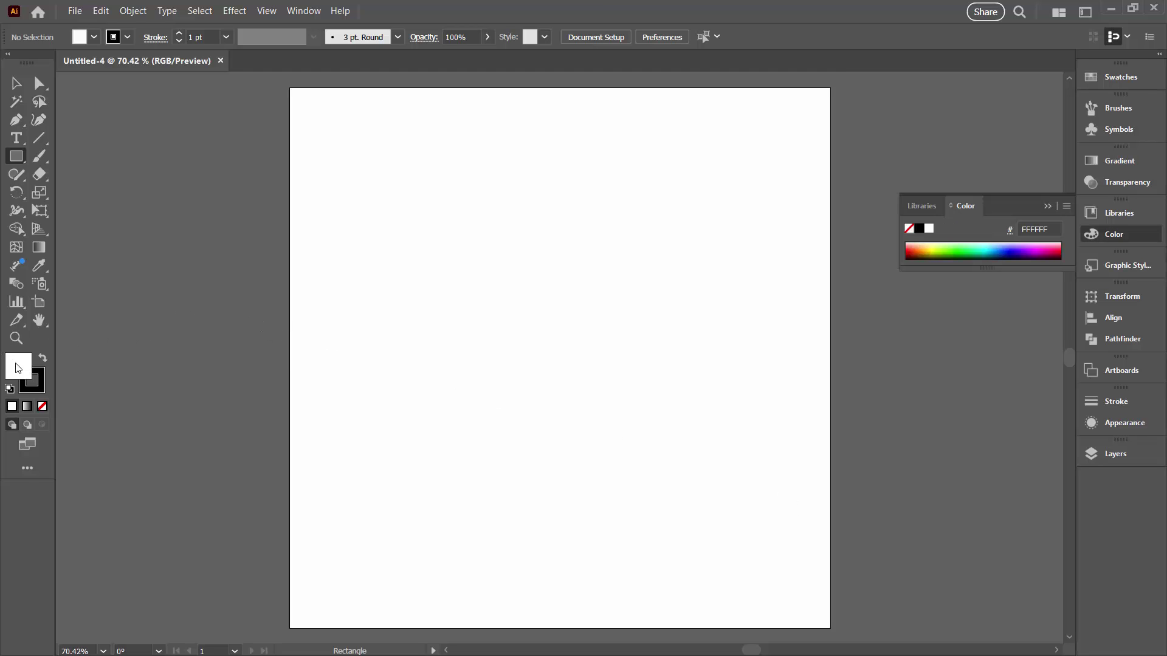
{"action": "left_click", "coordinate": [987, 248]}
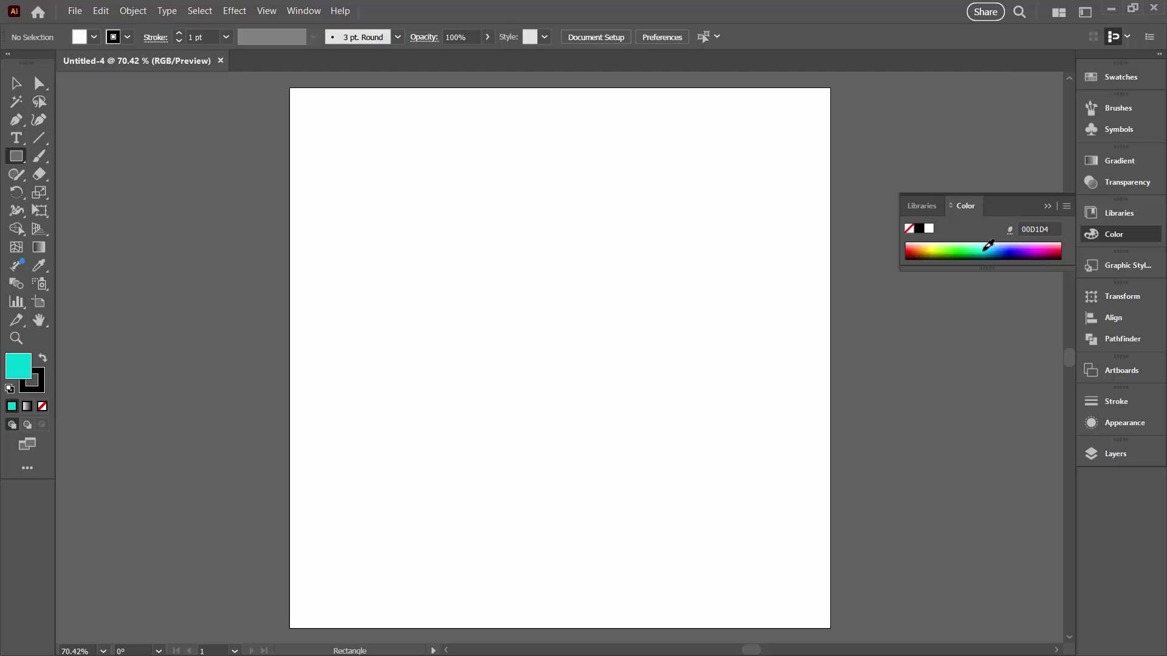
{"action": "left_click_drag", "start_coordinate": [985, 250], "coordinate": [988, 249]}
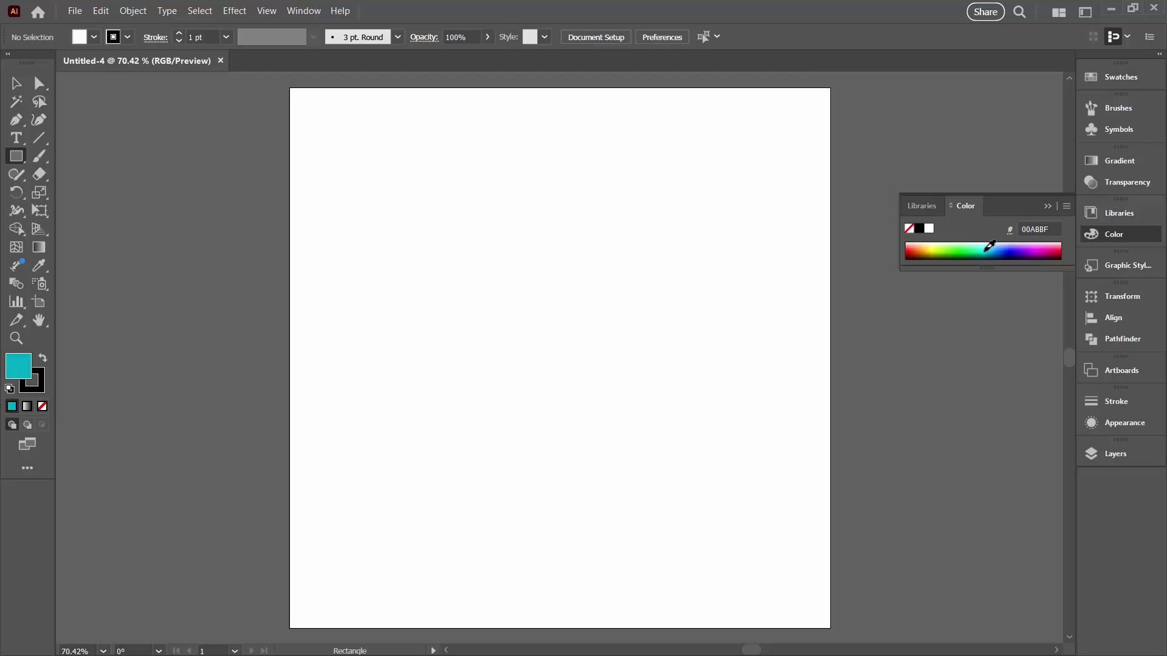
{"action": "left_click", "coordinate": [984, 249]}
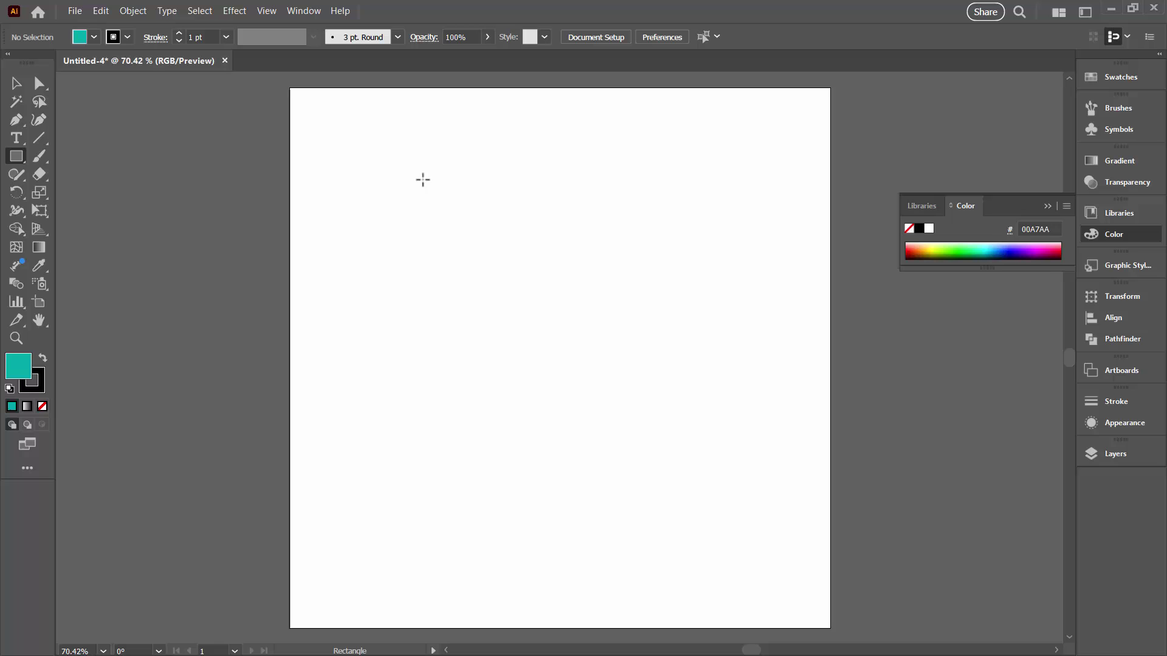
{"action": "left_click_drag", "start_coordinate": [392, 196], "coordinate": [734, 485]}
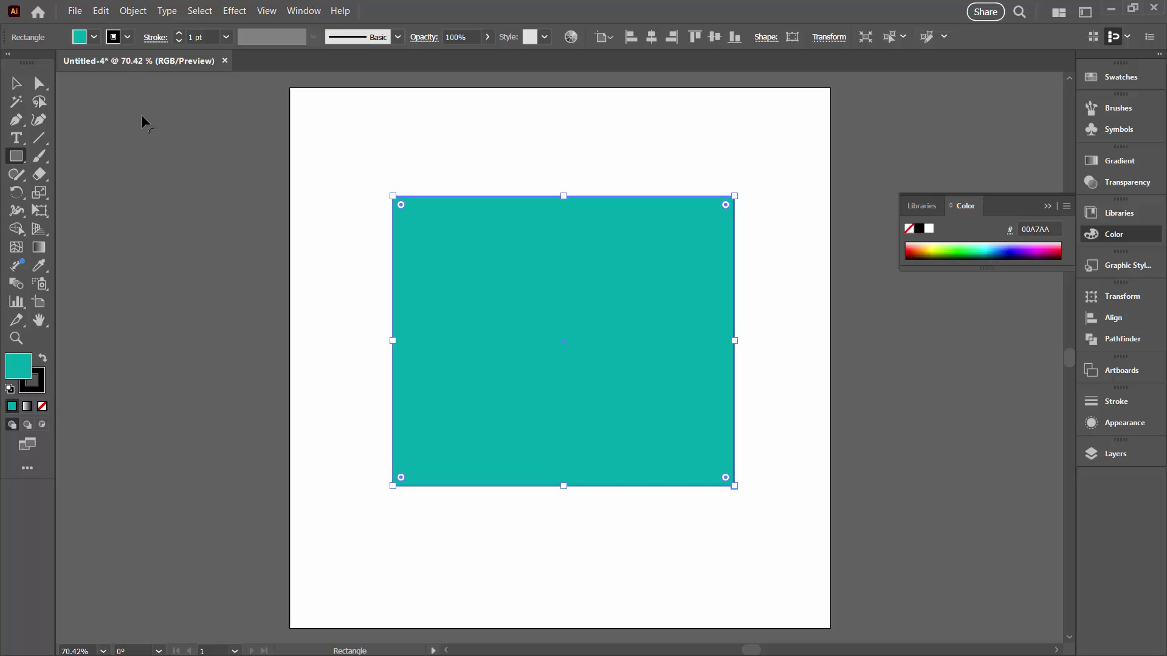
Open the full Stroke panel as a floating panel and align the rectangle's stroke to center.
{"action": "left_click", "coordinate": [153, 38]}
{"action": "left_click", "coordinate": [153, 38]}
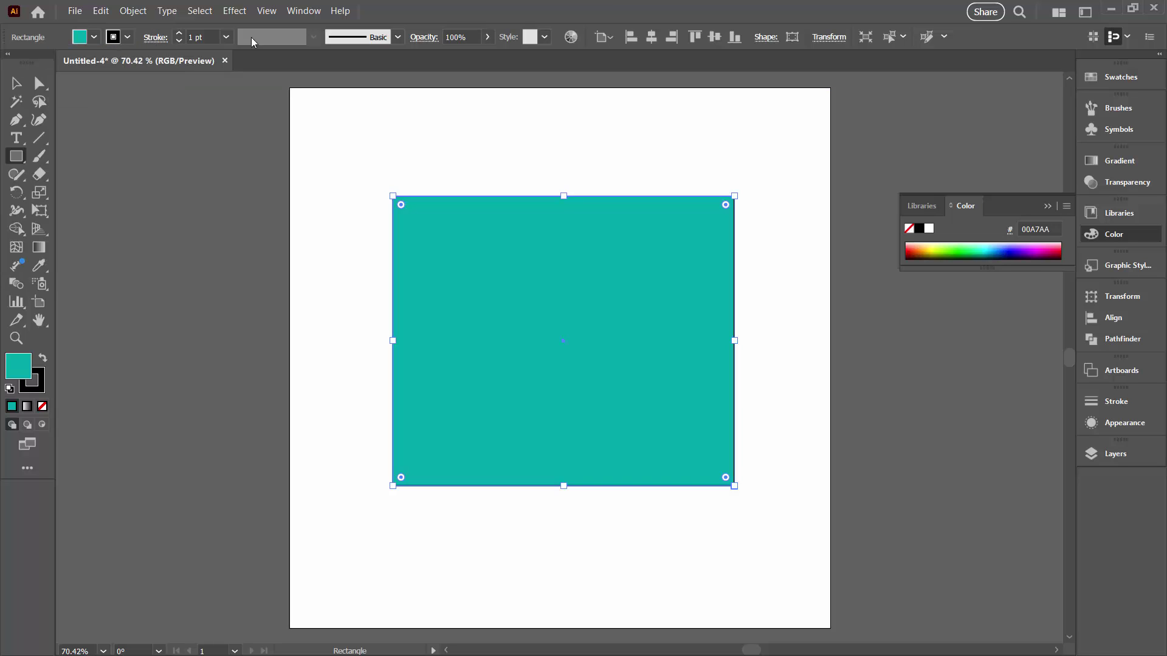
{"action": "left_click", "coordinate": [306, 11]}
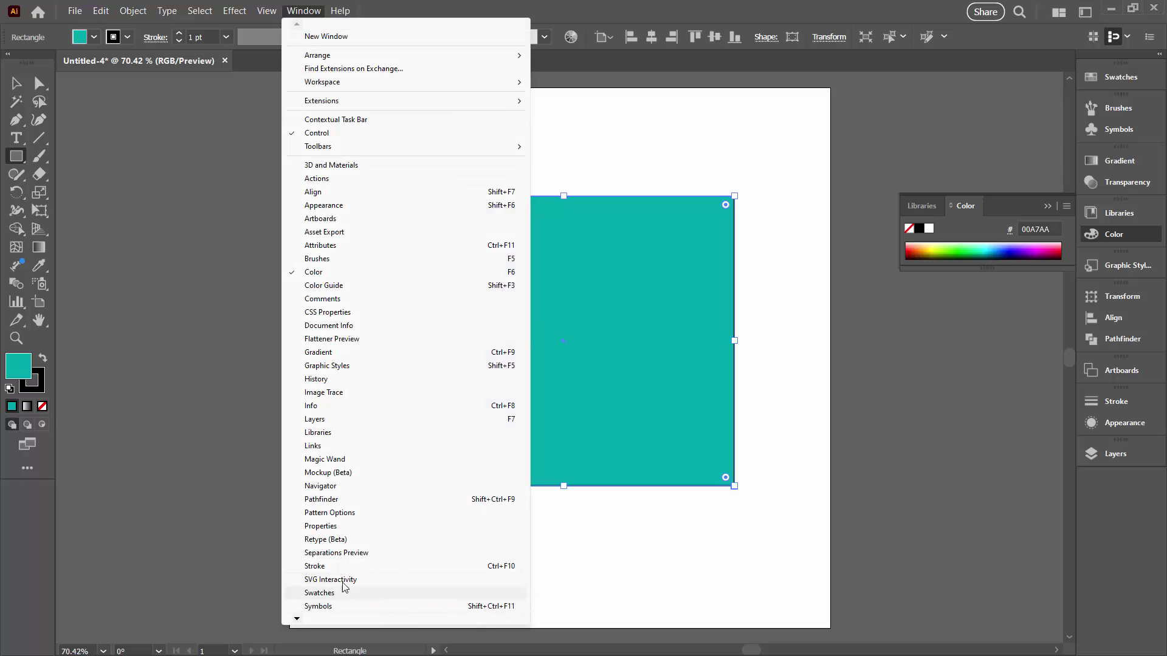
{"action": "left_click", "coordinate": [426, 566]}
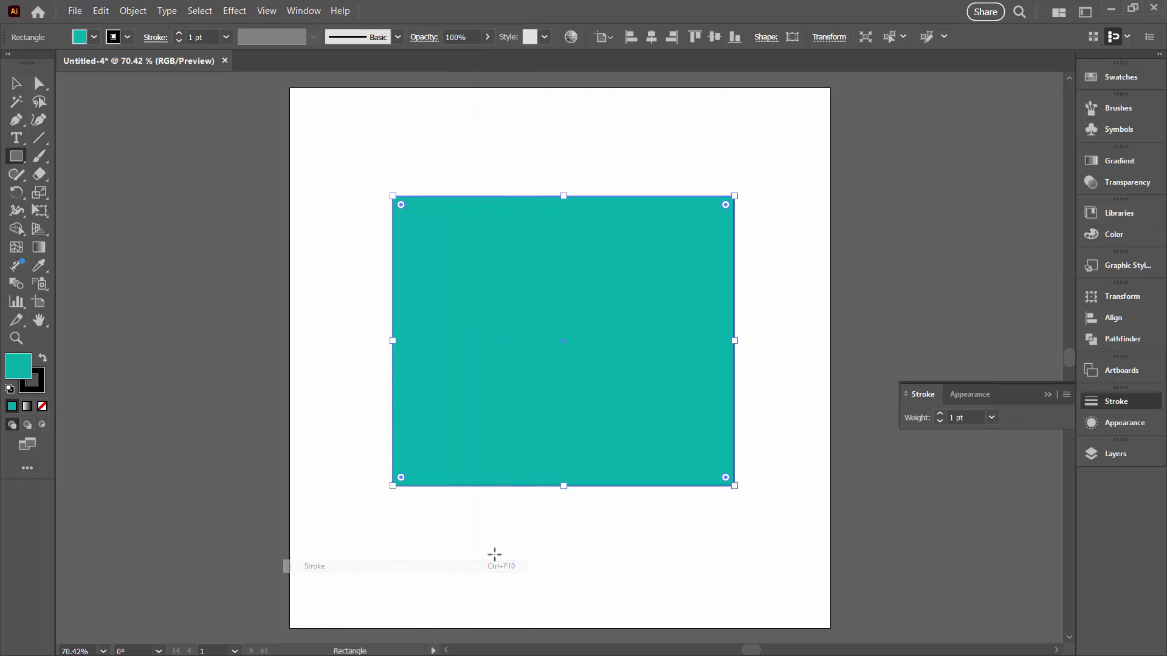
{"action": "left_click", "coordinate": [907, 395]}
{"action": "left_click_drag", "start_coordinate": [920, 392], "coordinate": [817, 181]}
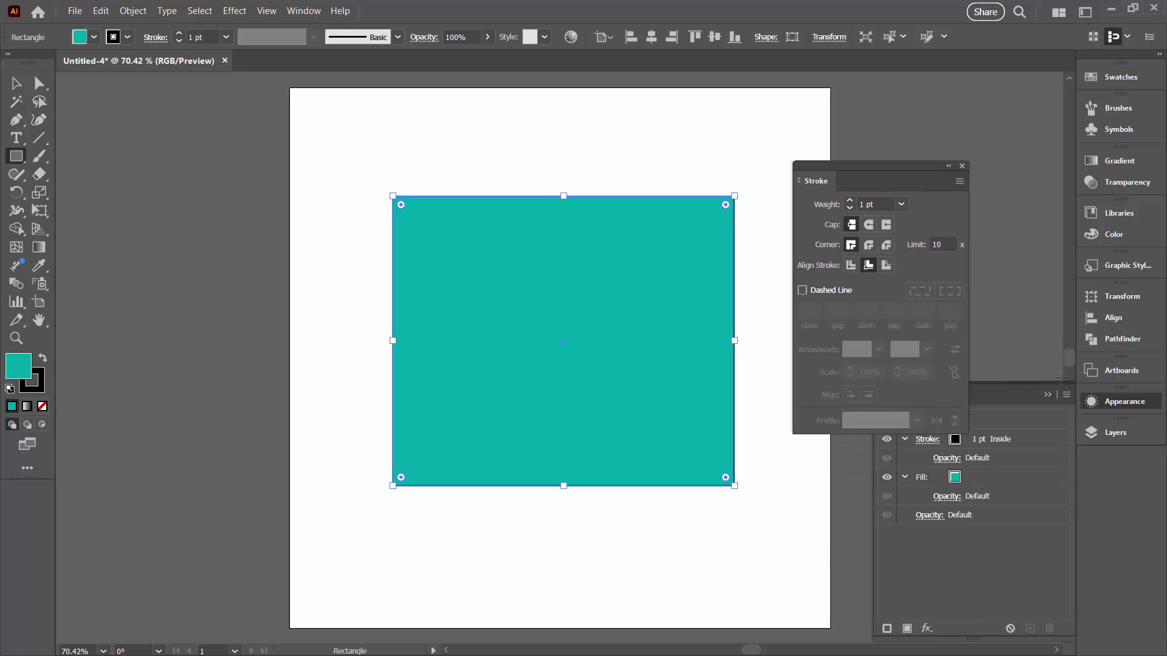
{"action": "left_click", "coordinate": [1048, 395]}
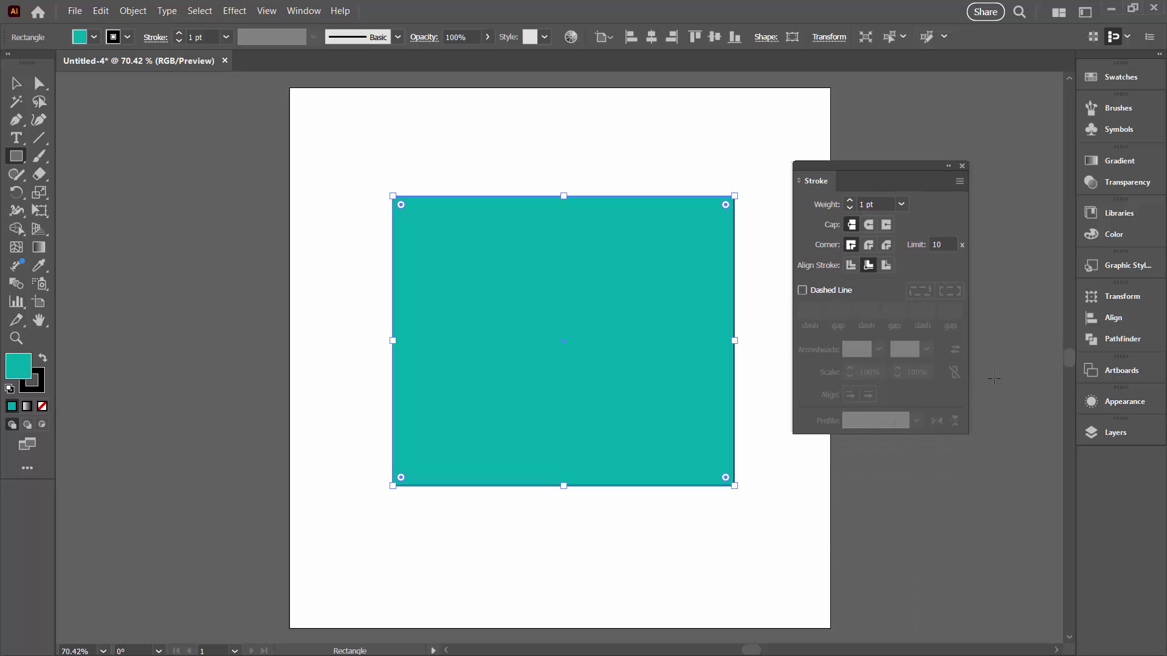
{"action": "left_click", "coordinate": [851, 265]}
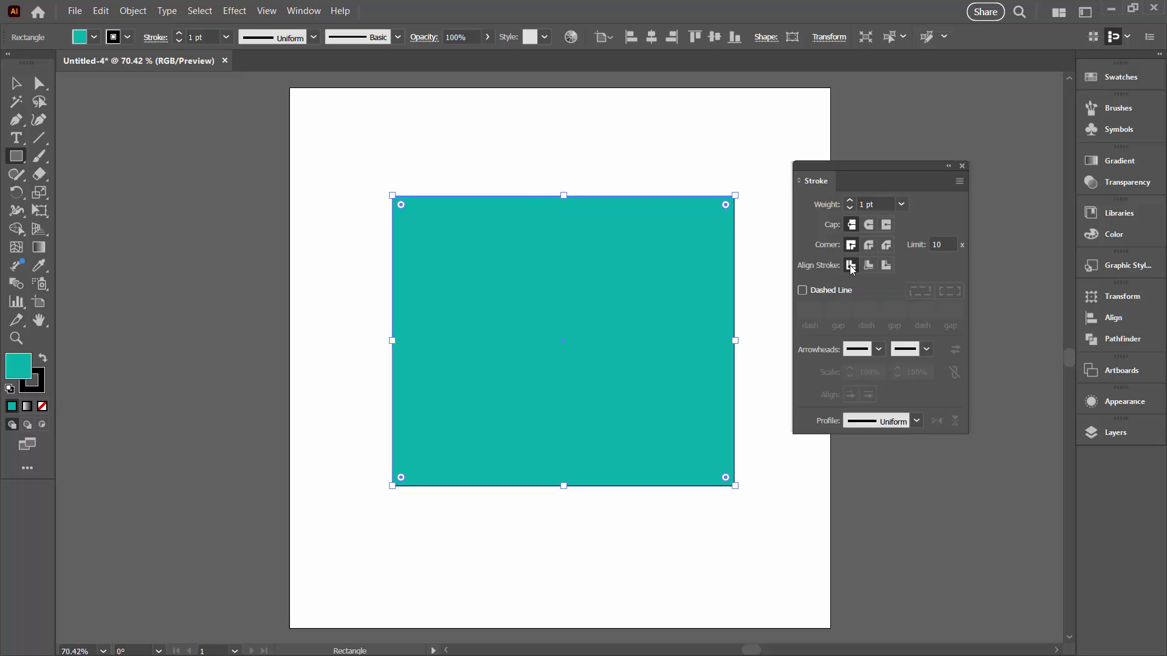
Give the stroke 27 pt weight, round caps, and a dashed line with 0 pt dash, 62 pt gap.
{"action": "left_click", "coordinate": [850, 201]}
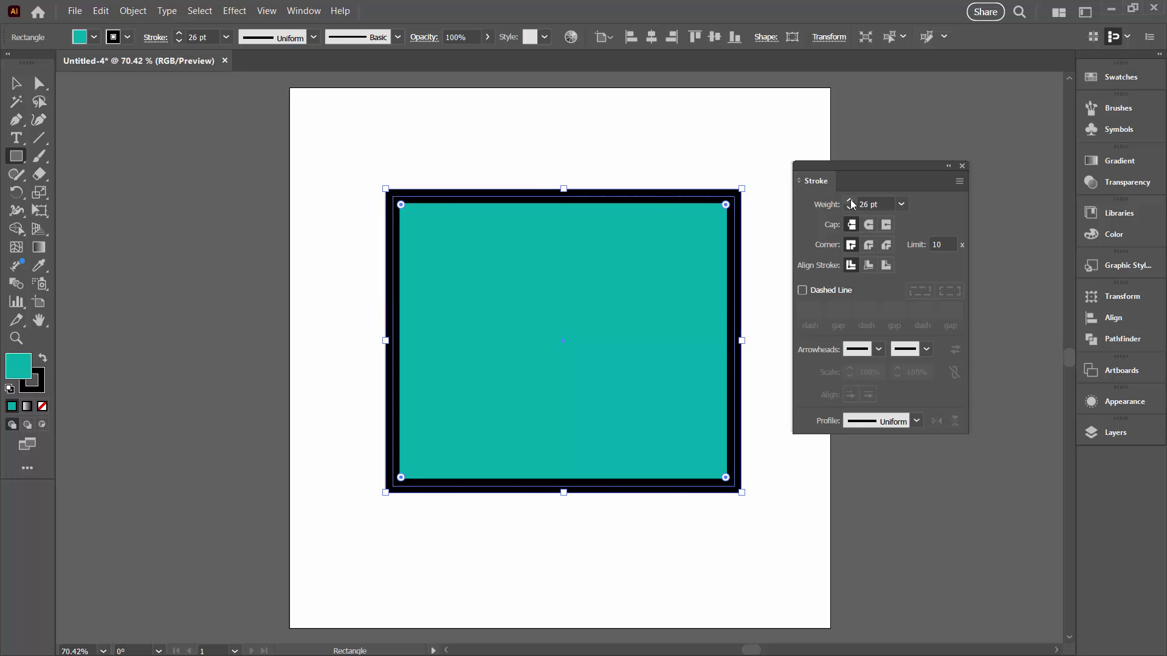
{"action": "left_click", "coordinate": [851, 201]}
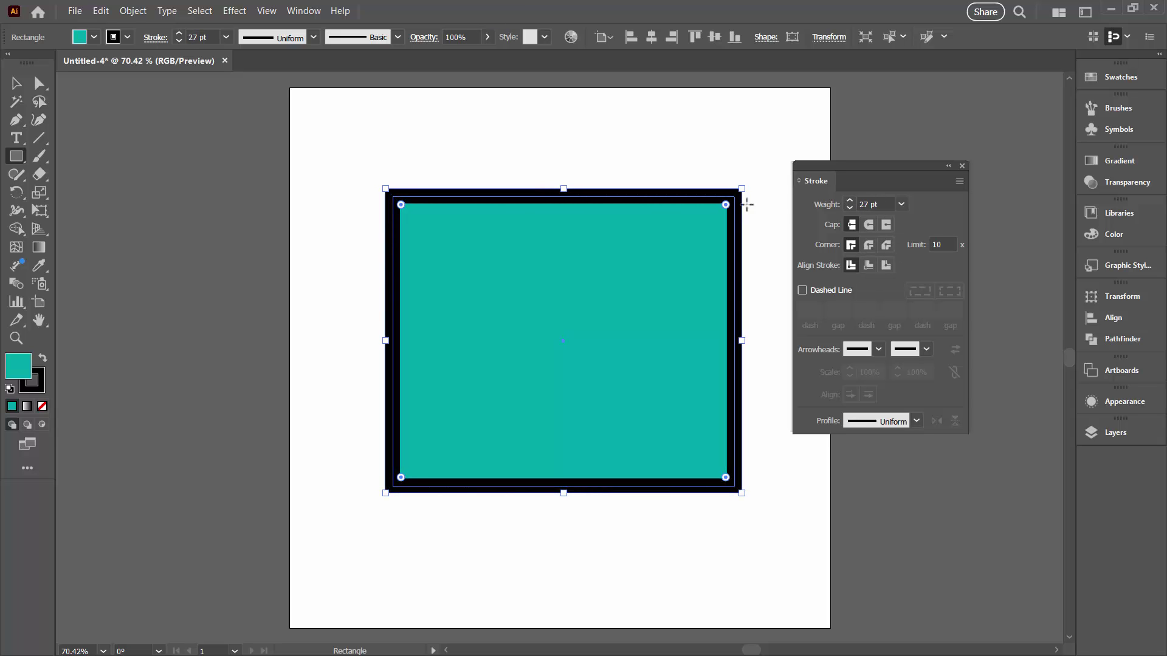
{"action": "left_click", "coordinate": [868, 225]}
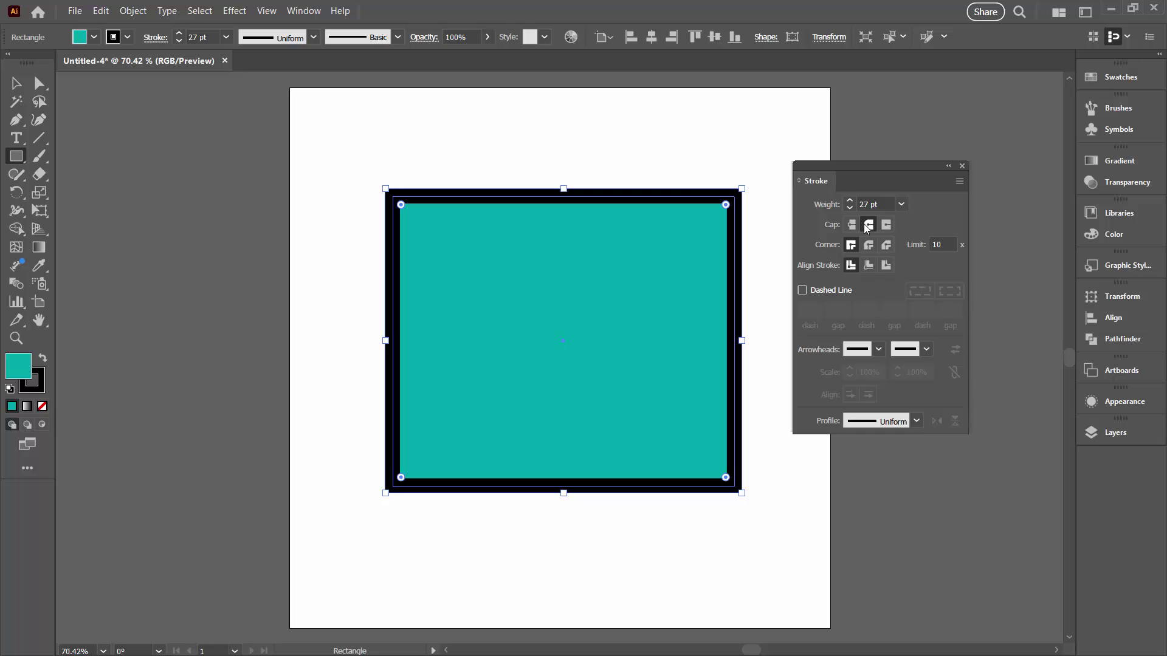
{"action": "left_click", "coordinate": [802, 290]}
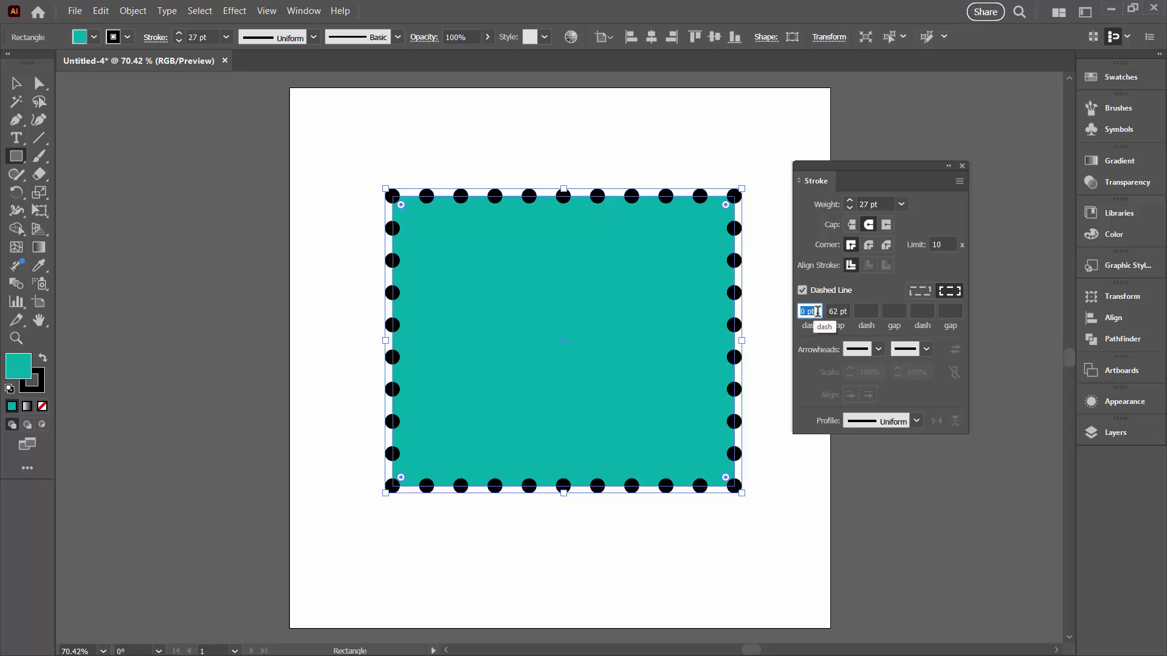
Keep the dash at 0 pt and tighten the gap to 40 pt.
{"action": "key", "text": "shift+Up"}
{"action": "key", "text": "shift+Up"}
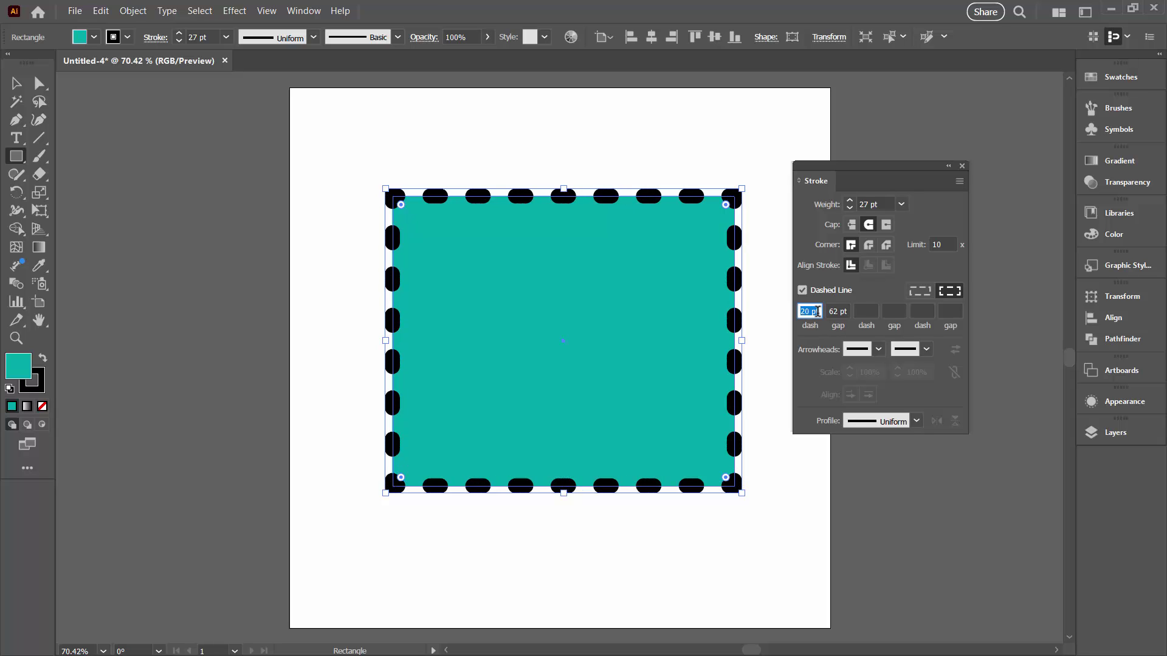
{"action": "key", "text": "shift+Down"}
{"action": "key", "text": "shift+Down"}
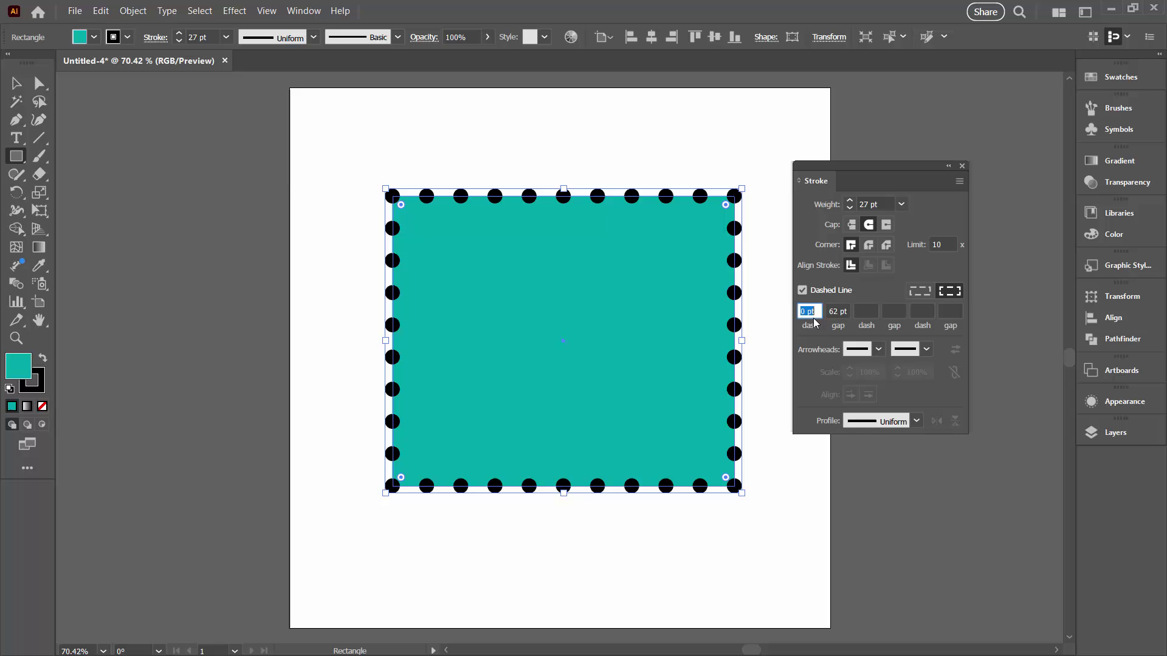
{"action": "left_click", "coordinate": [836, 311]}
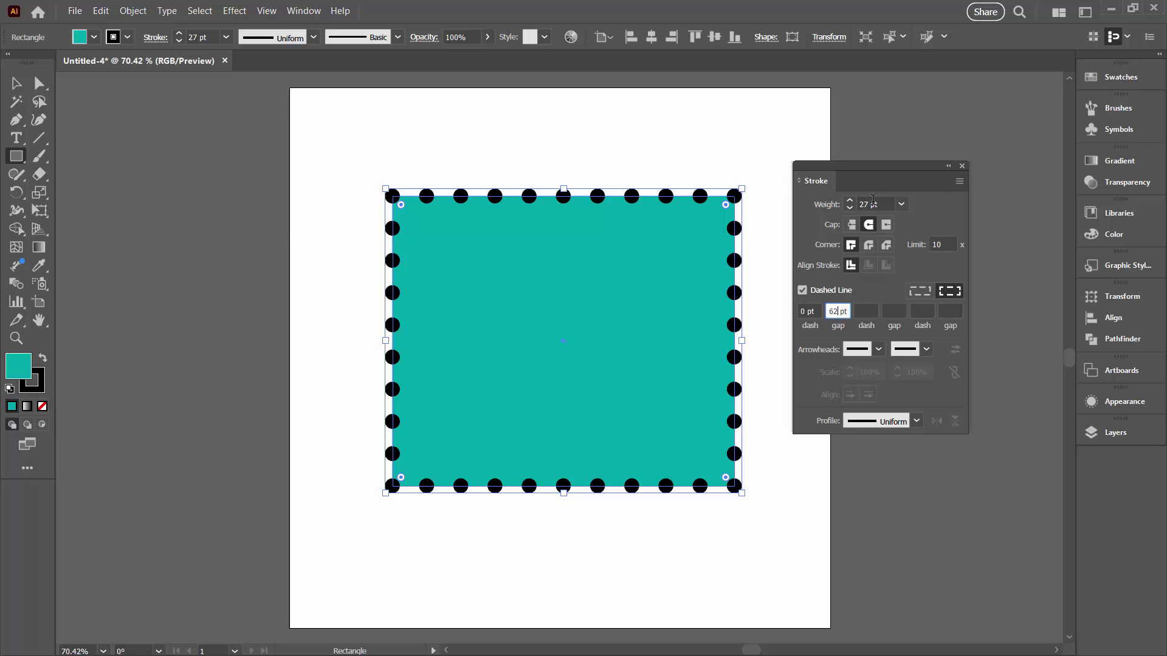
{"action": "key", "text": "Down"}
{"action": "key", "text": "Down"}
{"action": "key", "text": "Down"}
{"action": "key", "text": "Down"}
{"action": "key", "text": "Down"}
{"action": "key", "text": "Down"}
{"action": "key", "text": "Down"}
{"action": "key", "text": "Down"}
{"action": "key", "text": "Down"}
{"action": "key", "text": "Down"}
{"action": "key", "text": "Down"}
{"action": "key", "text": "Down"}
{"action": "key", "text": "Down"}
{"action": "key", "text": "Down"}
{"action": "key", "text": "Down"}
{"action": "key", "text": "Down"}
{"action": "key", "text": "Down"}
{"action": "key", "text": "Down"}
{"action": "key", "text": "Down"}
{"action": "key", "text": "Down"}
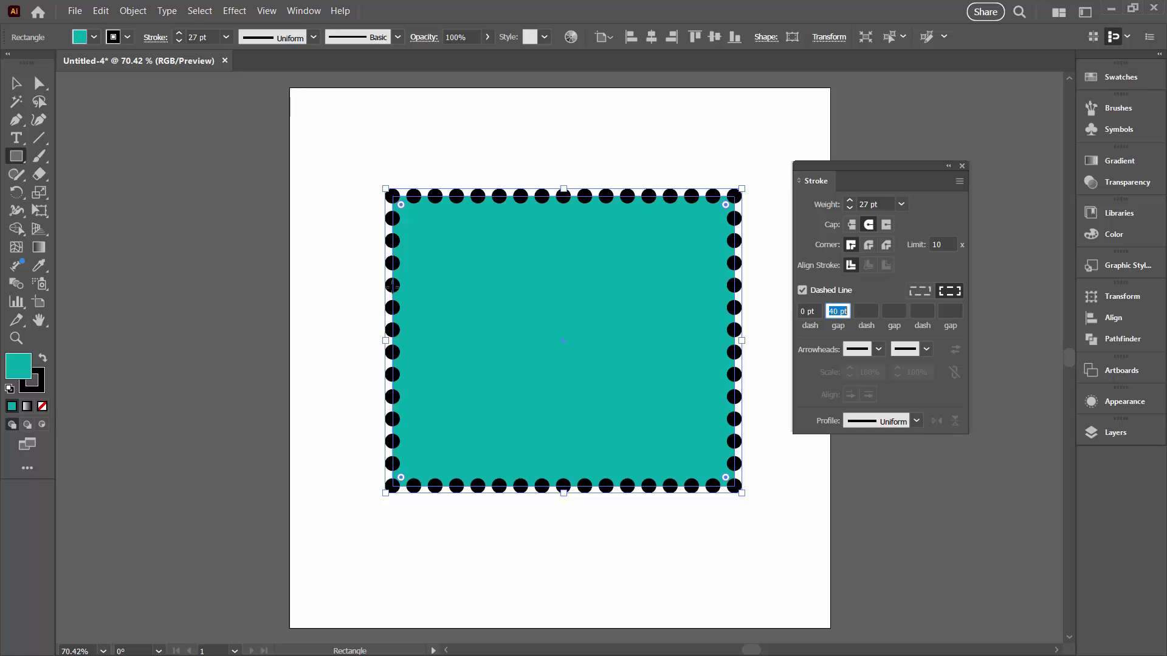
Align the dashes to corners and path ends, then close the Stroke panel.
{"action": "left_click", "coordinate": [392, 195]}
{"action": "left_click", "coordinate": [928, 293]}
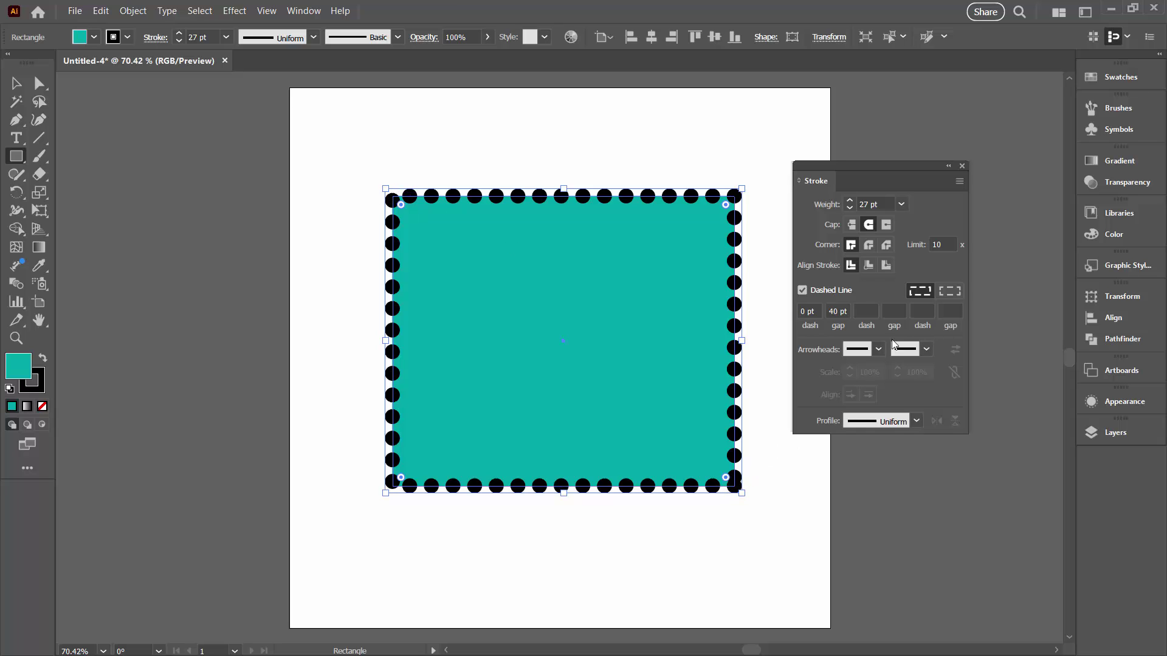
{"action": "left_click", "coordinate": [950, 292]}
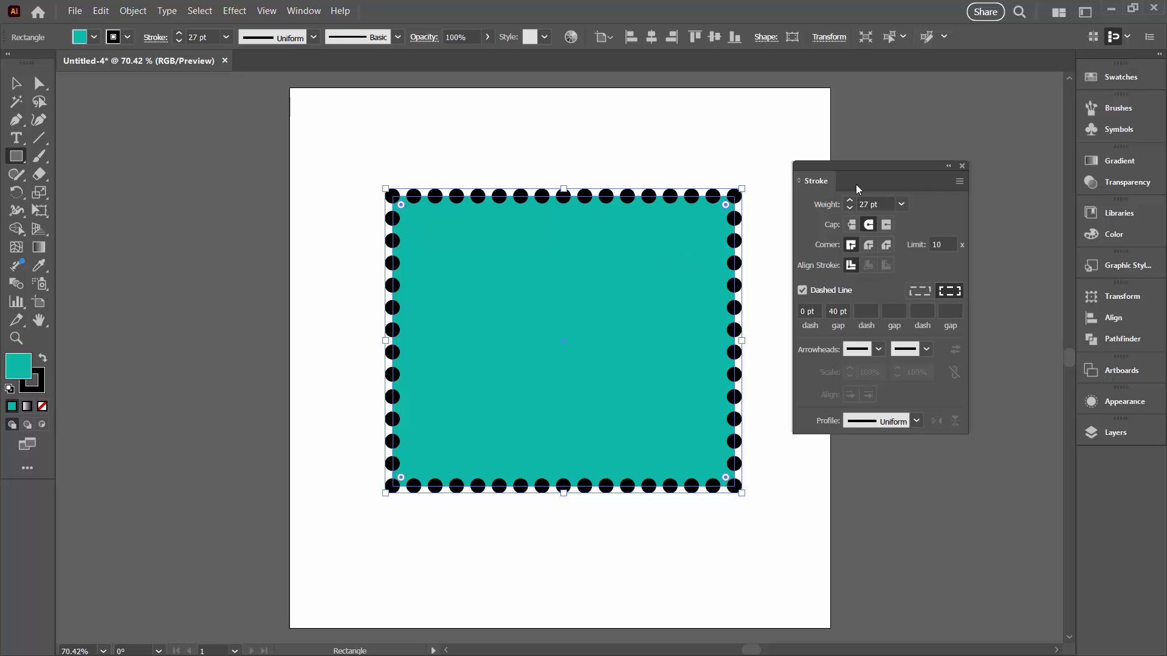
{"action": "left_click", "coordinate": [961, 164]}
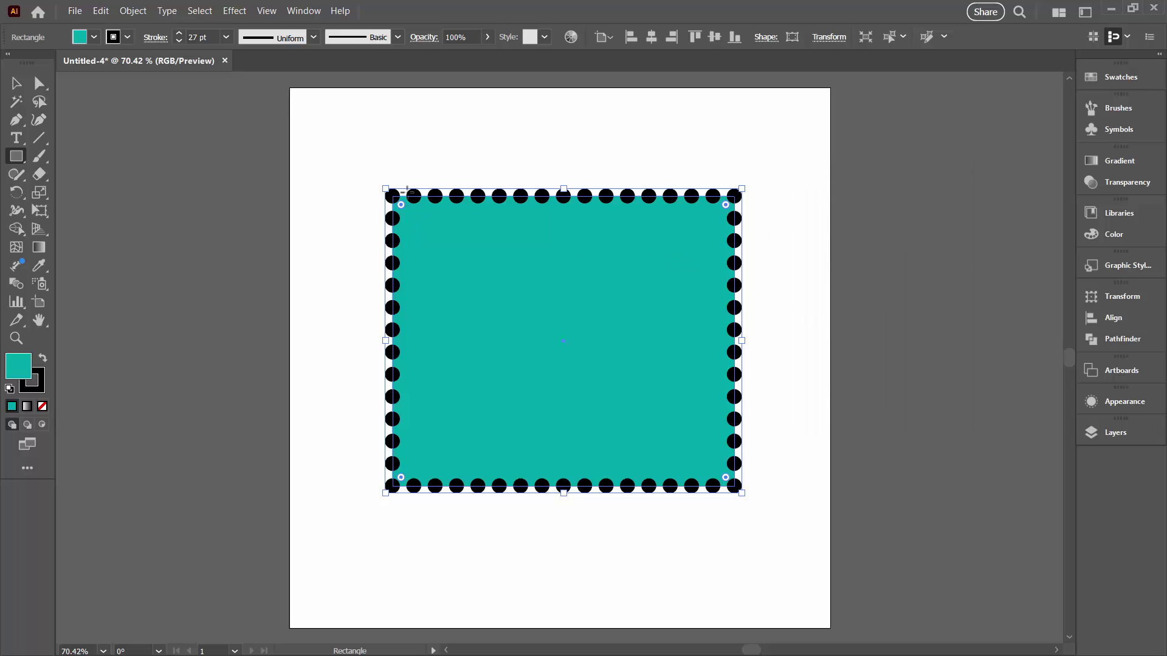
Expand Appearance on the dotted border and reveal its dot paths in a widened Layers panel.
{"action": "left_click", "coordinate": [133, 11]}
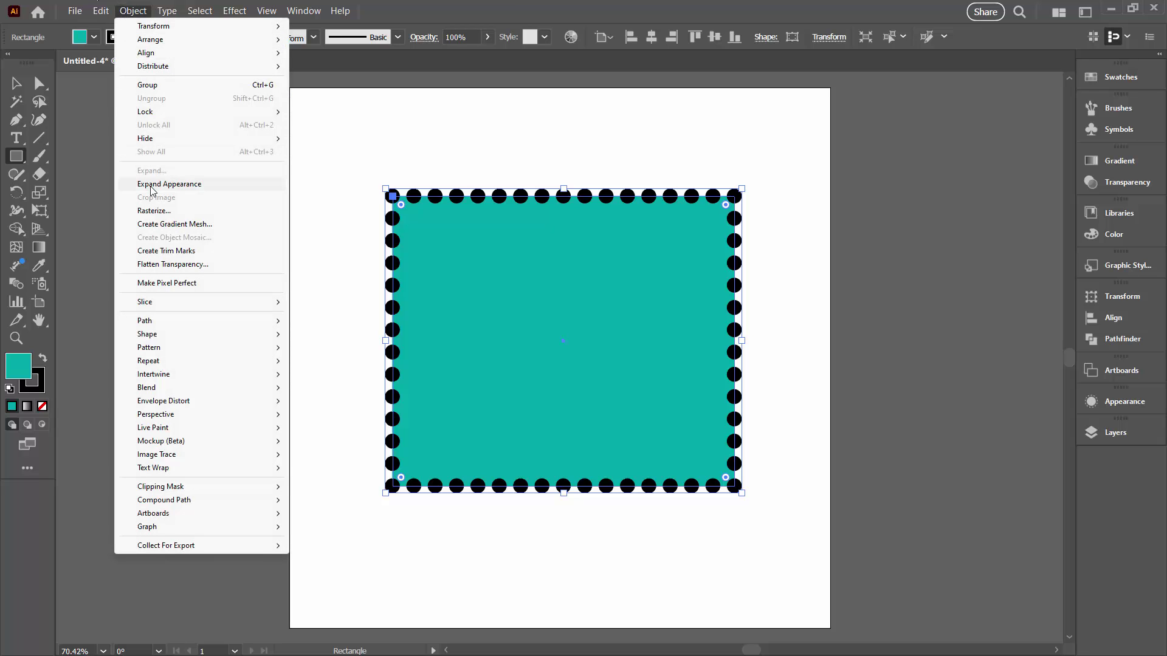
{"action": "left_click", "coordinate": [150, 184]}
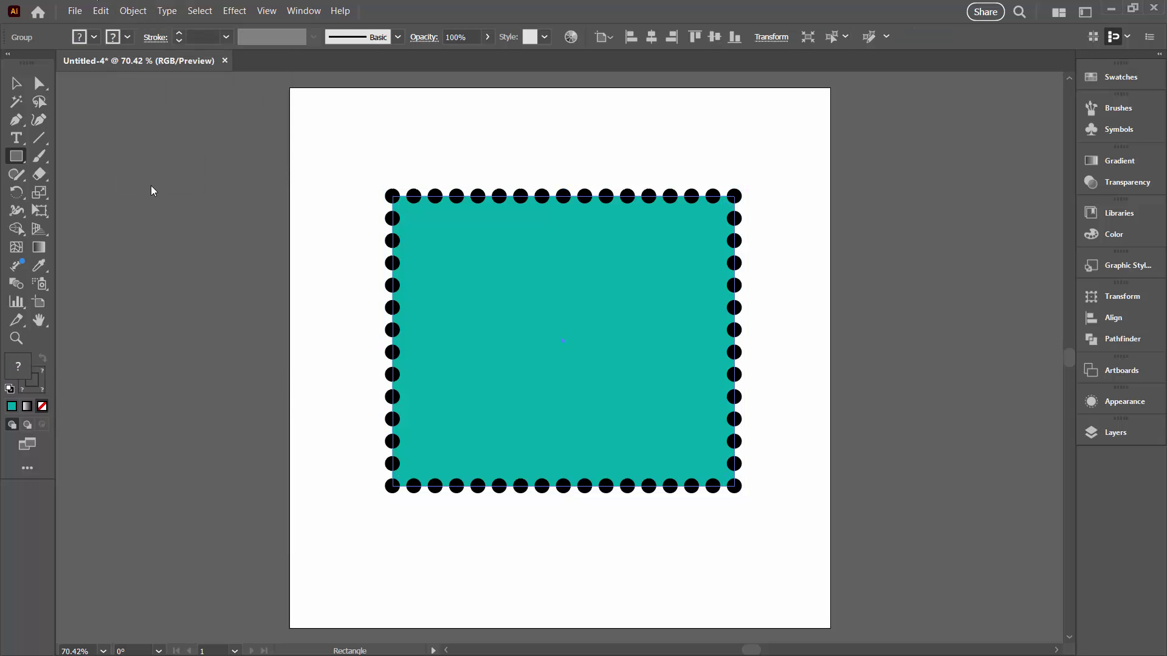
{"action": "left_click", "coordinate": [1086, 432]}
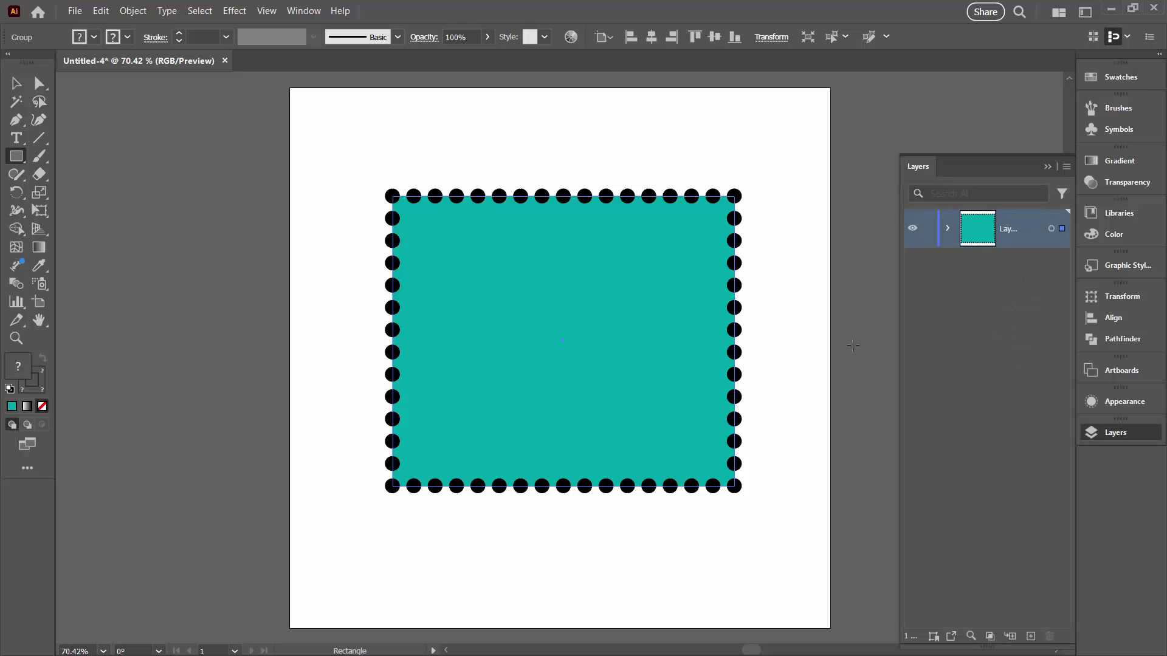
{"action": "left_click", "coordinate": [945, 228]}
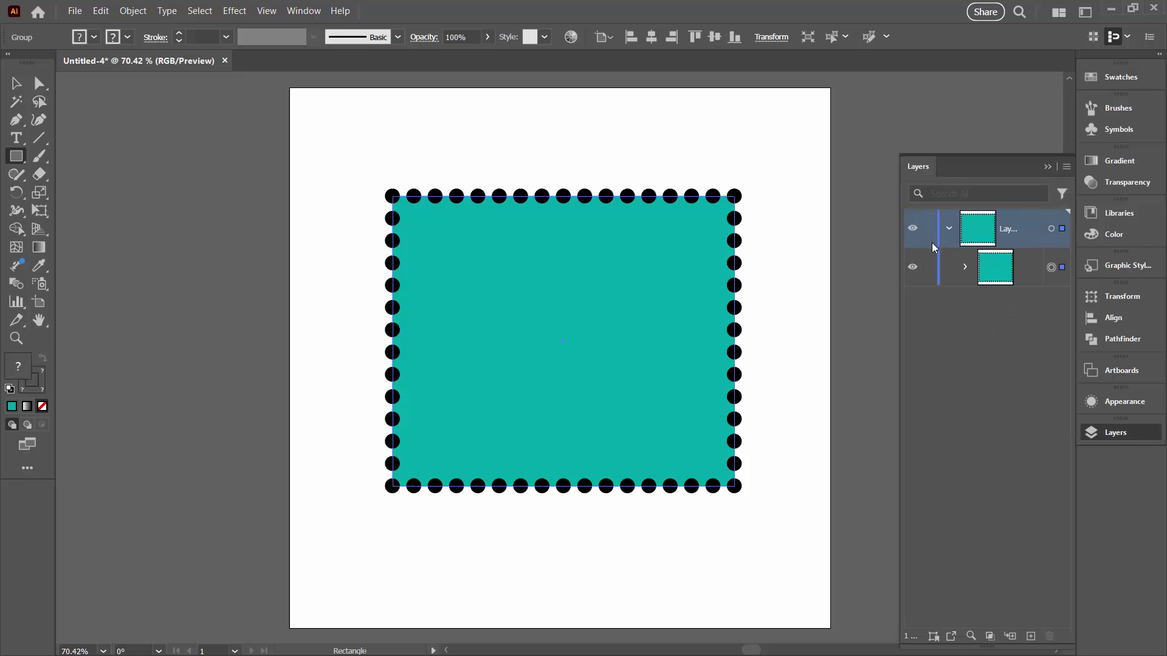
{"action": "left_click", "coordinate": [965, 267]}
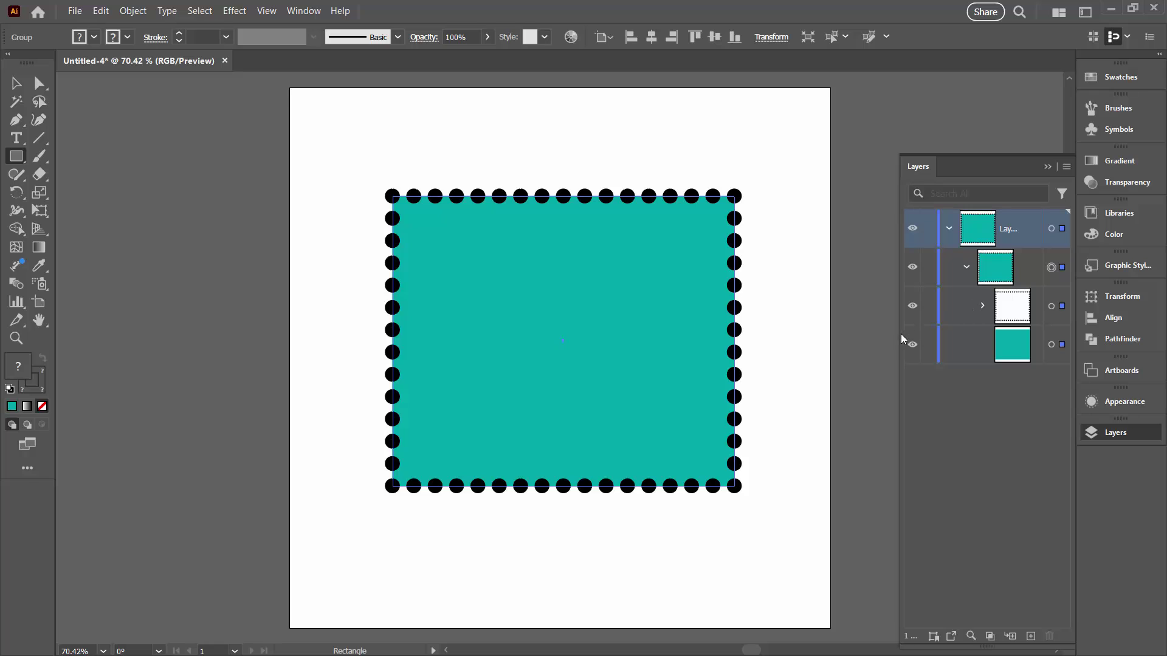
{"action": "left_click_drag", "start_coordinate": [889, 334], "coordinate": [794, 334]}
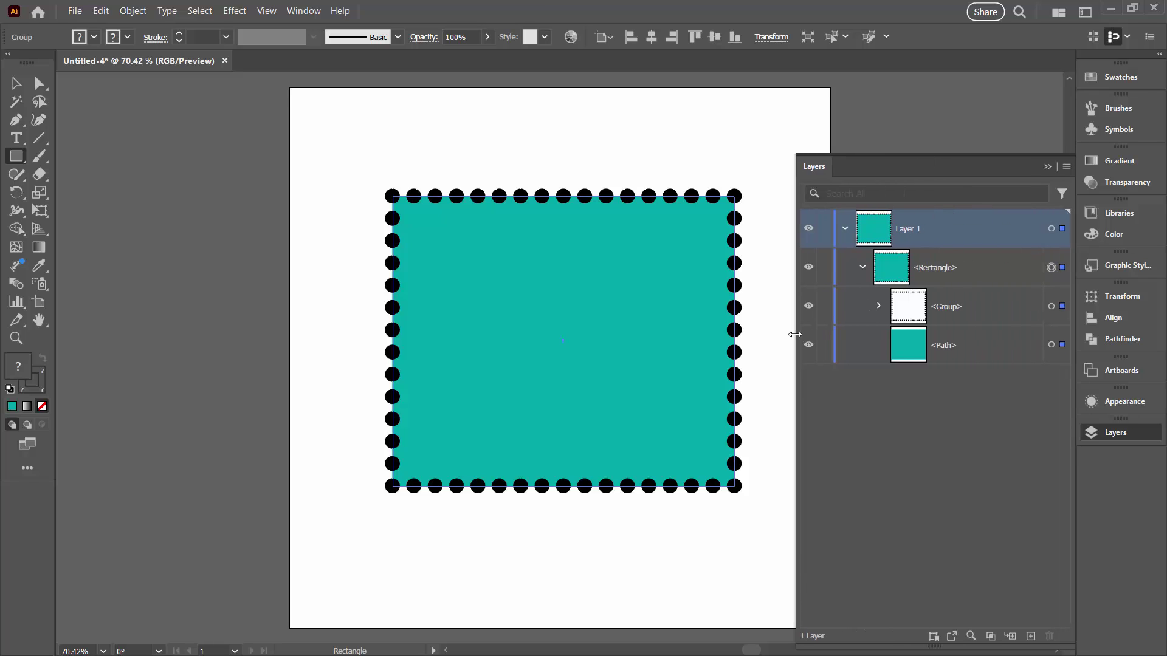
{"action": "left_click", "coordinate": [878, 306]}
{"action": "left_click", "coordinate": [1043, 384]}
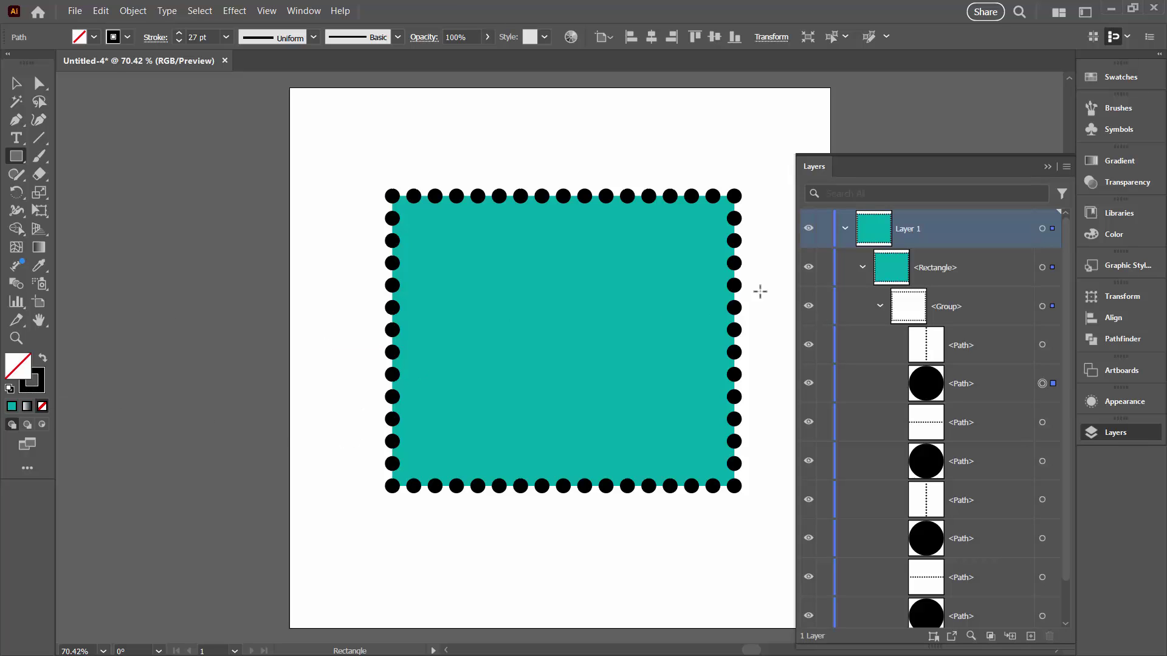
Select the rectangle with all dots and Expand them with Fill and Stroke checked.
{"action": "key", "text": "v"}
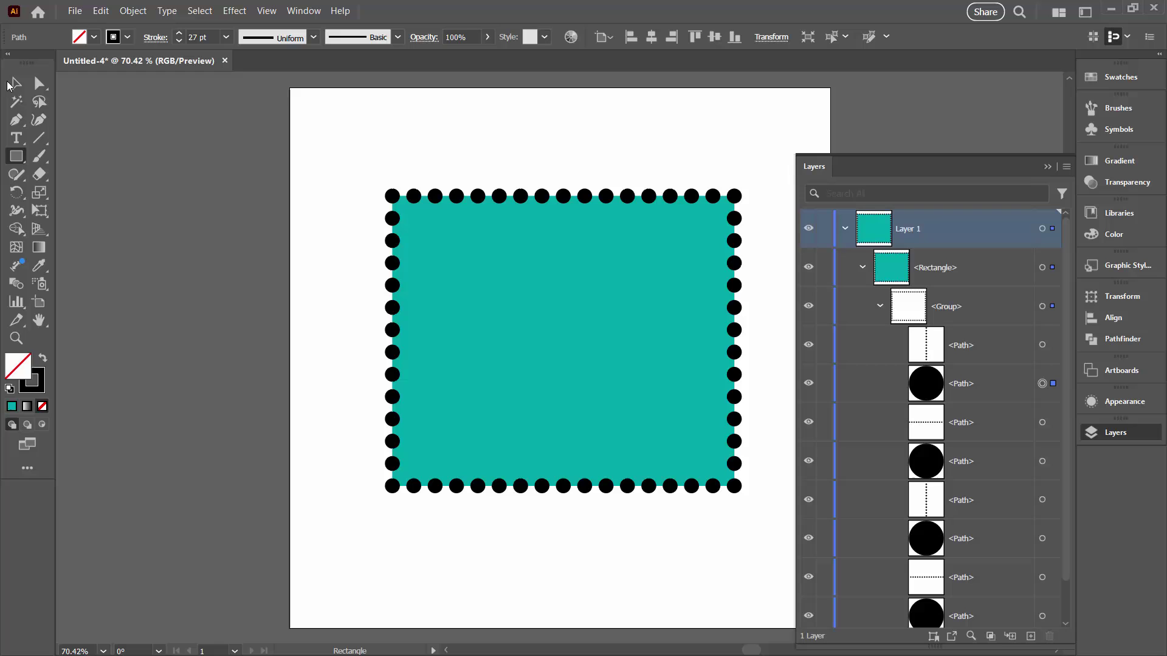
{"action": "left_click_drag", "start_coordinate": [343, 157], "coordinate": [767, 516]}
{"action": "left_click", "coordinate": [133, 11]}
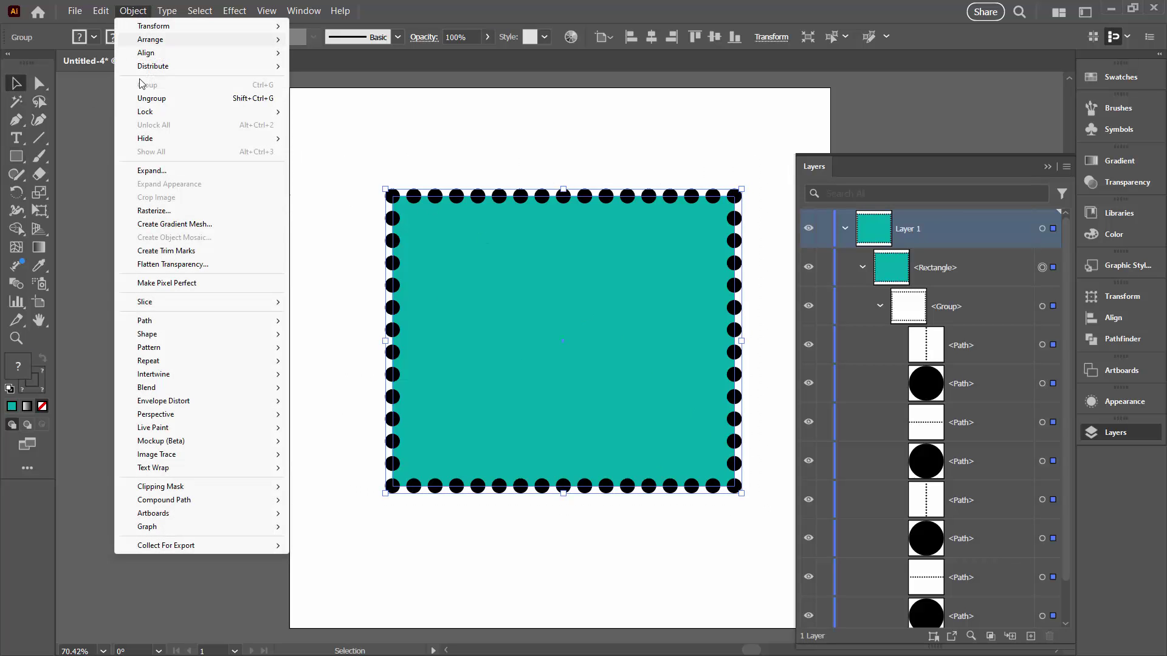
{"action": "left_click", "coordinate": [147, 172]}
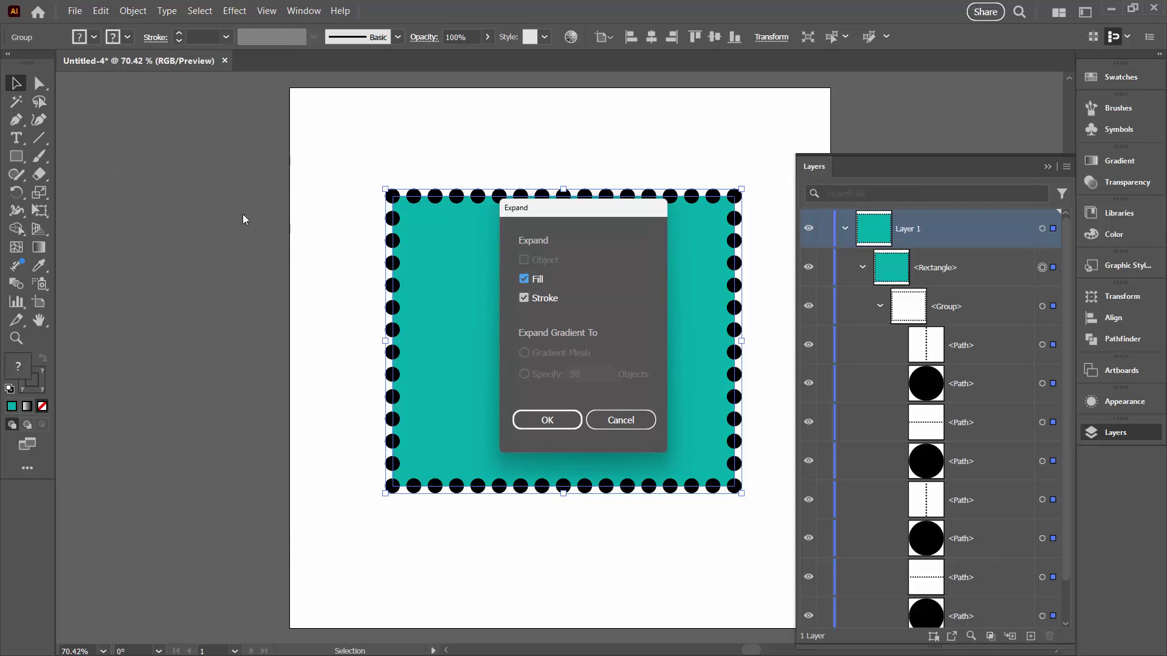
{"action": "left_click", "coordinate": [553, 419]}
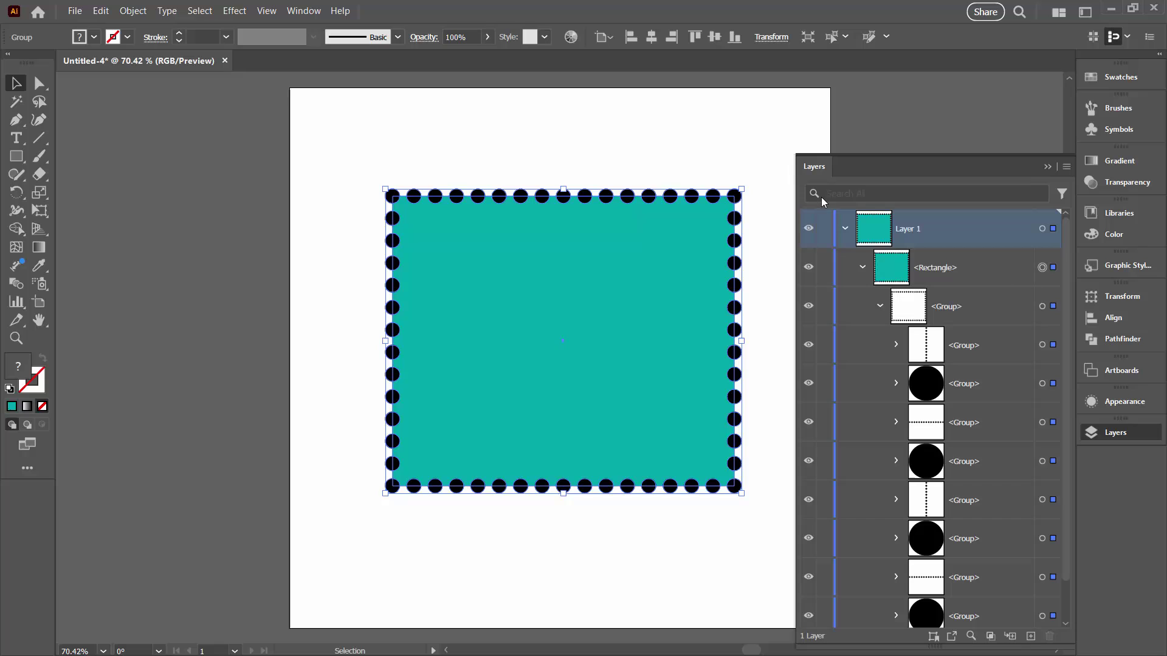
Apply Pathfinder Minus Front to cut the dots from the rectangle, then move the stamp up-left.
{"action": "left_click", "coordinate": [1101, 342]}
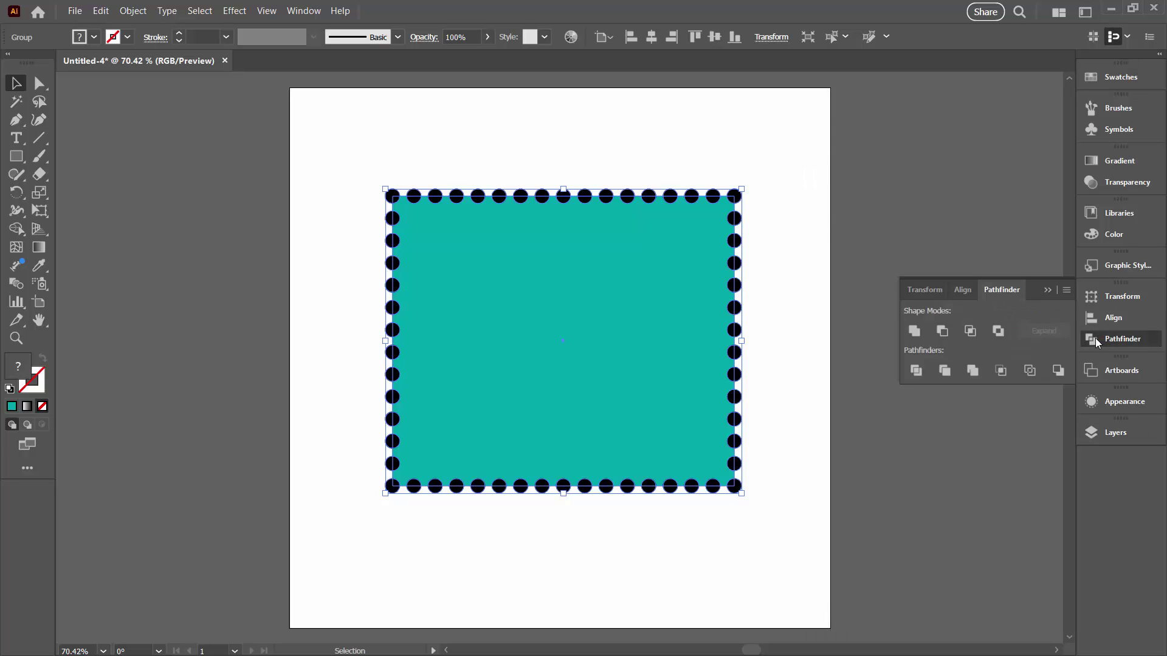
{"action": "left_click", "coordinate": [304, 11]}
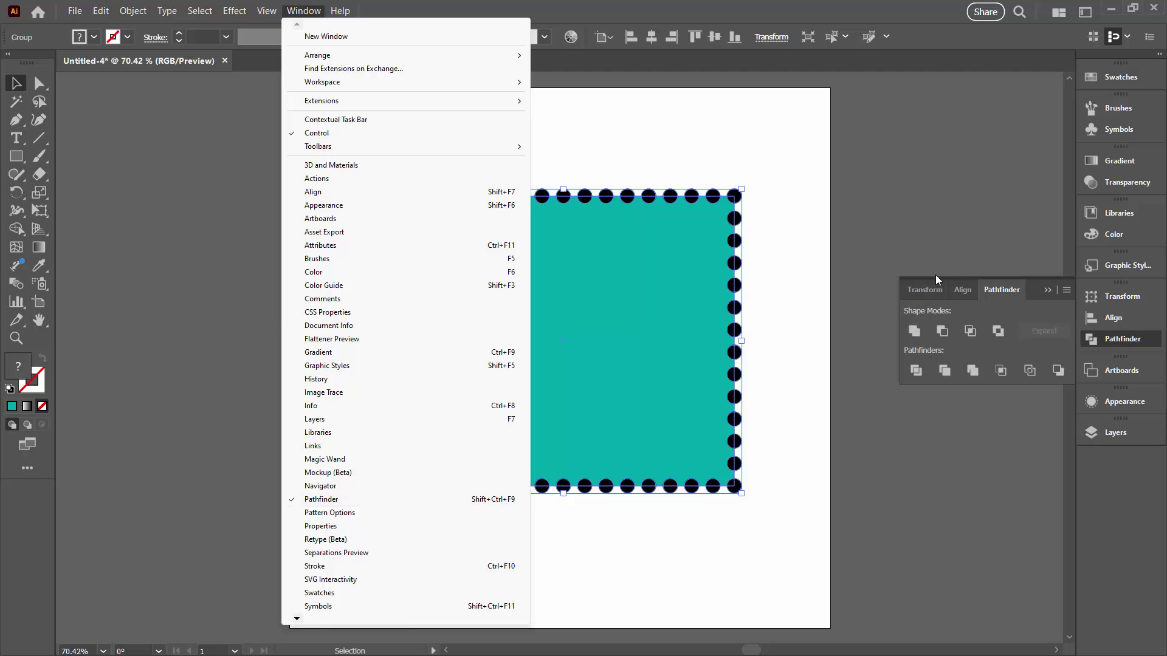
{"action": "left_click", "coordinate": [942, 330]}
{"action": "left_click", "coordinate": [942, 330]}
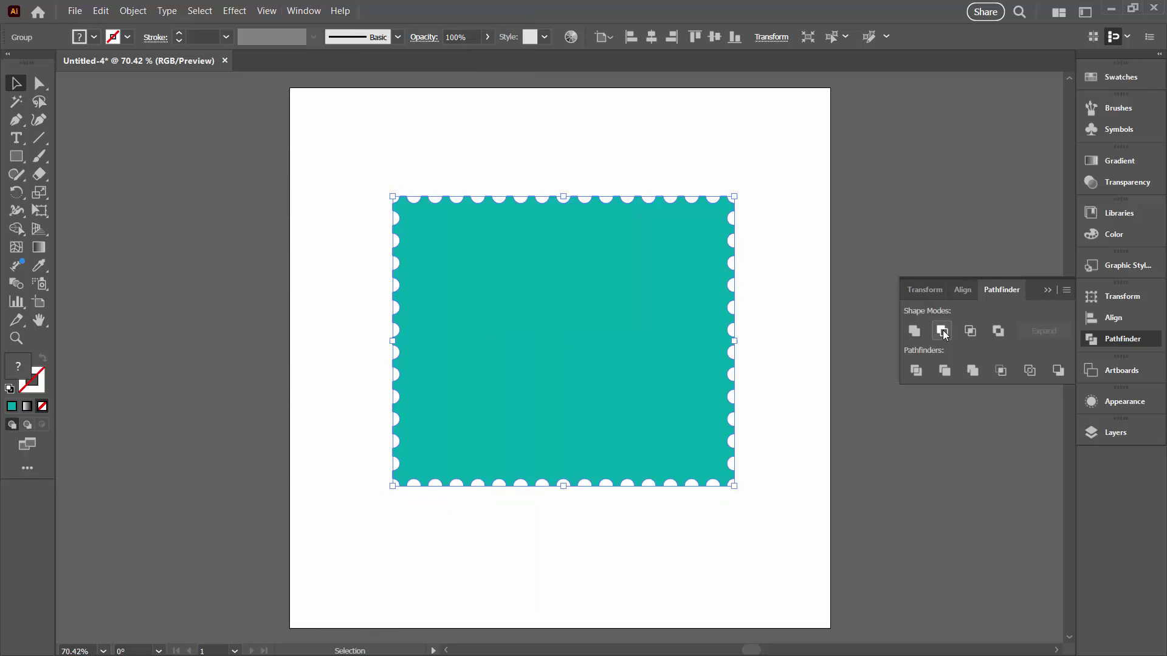
{"action": "left_click", "coordinate": [363, 289]}
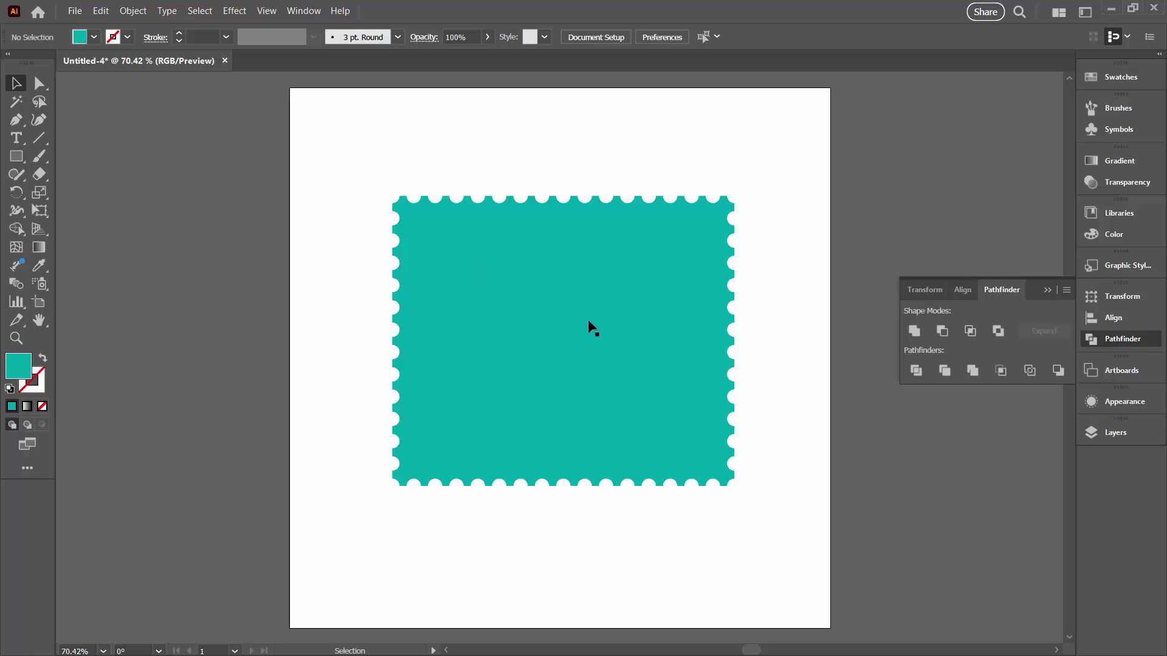
{"action": "left_click_drag", "start_coordinate": [501, 405], "coordinate": [479, 370]}
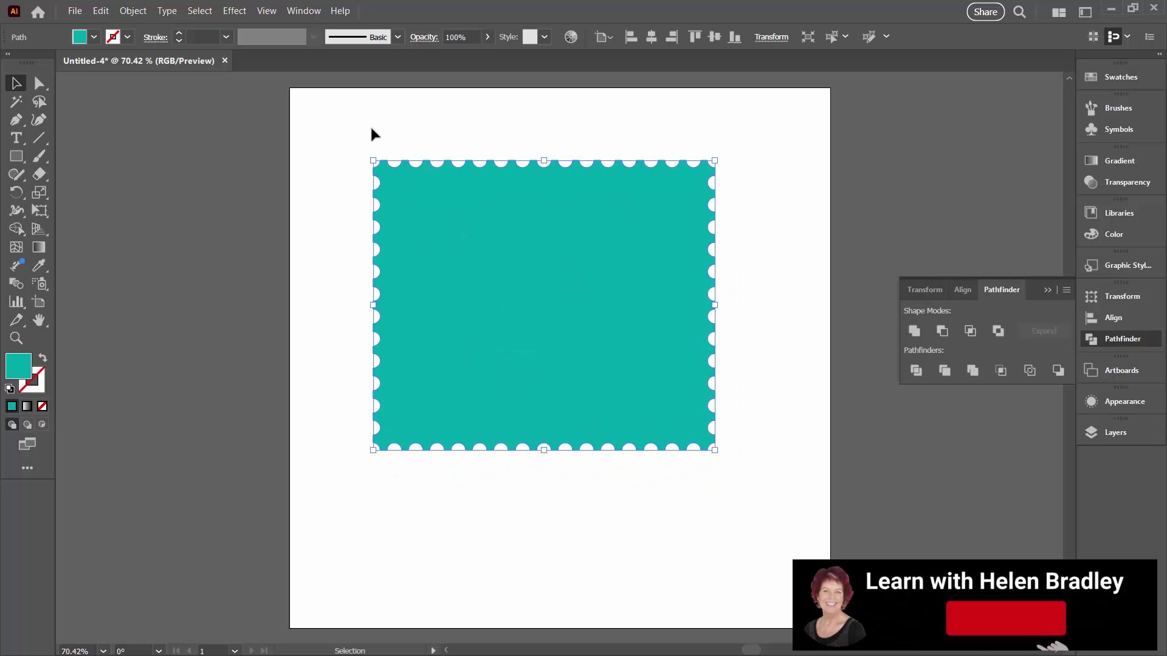
Close the Pathfinder panel and deselect the finished teal stamp.
{"action": "left_click", "coordinate": [1048, 289]}
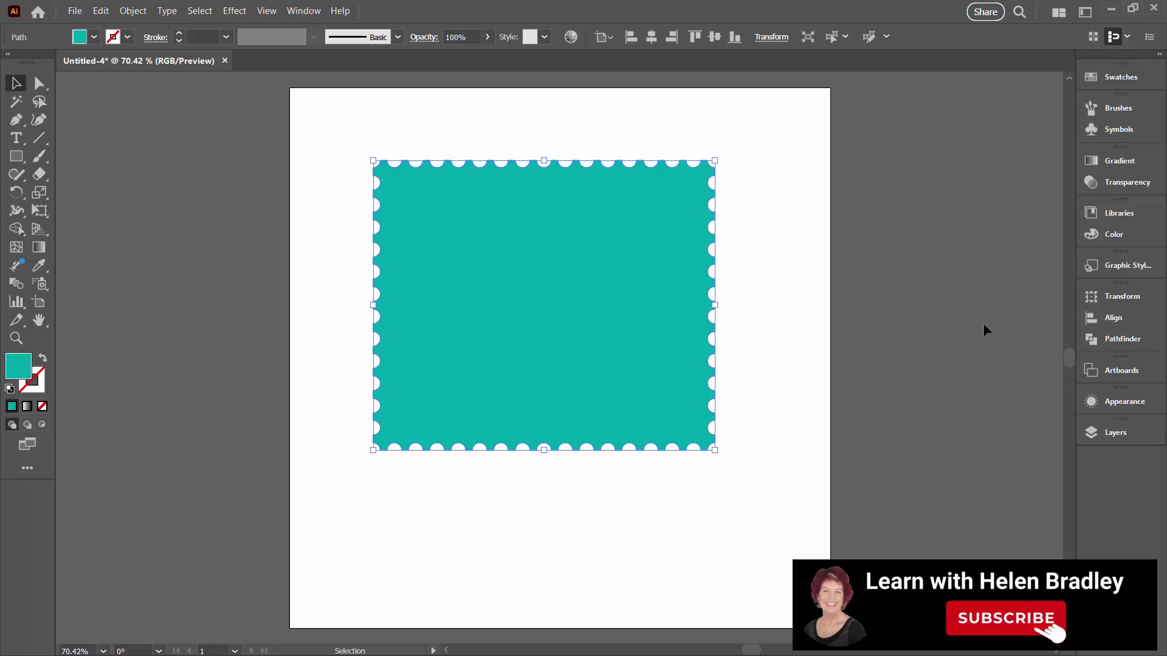
{"action": "left_click", "coordinate": [759, 336]}
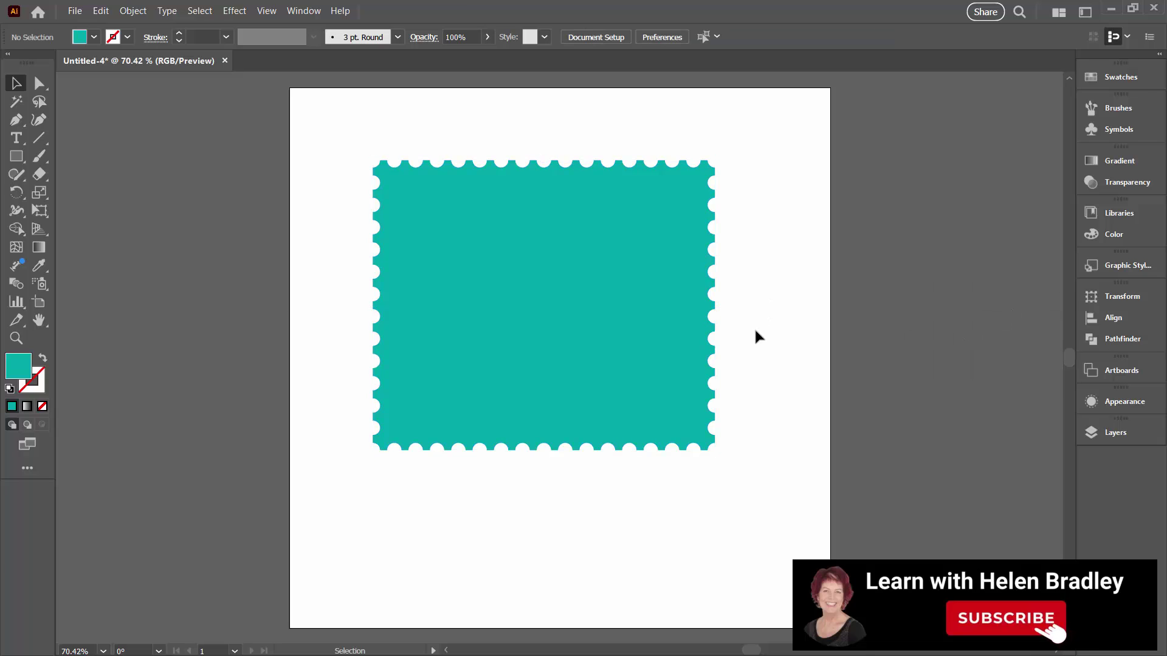